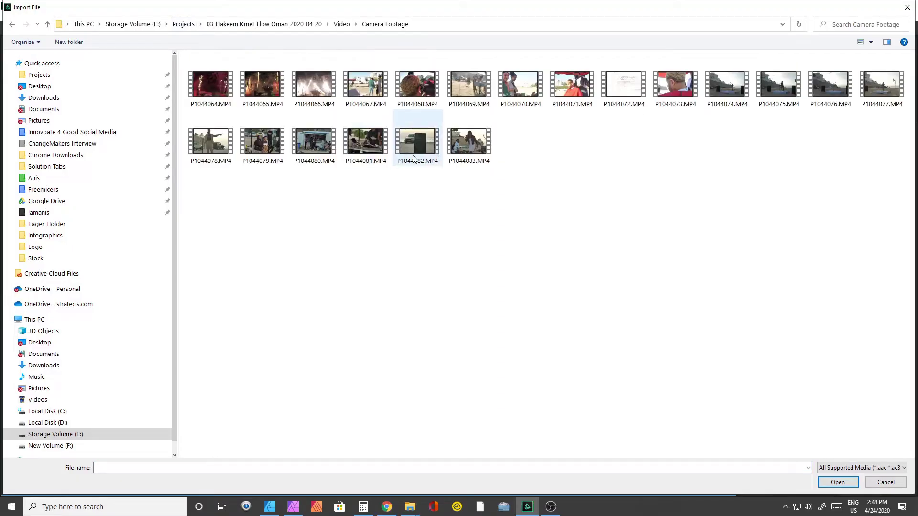
Import the clip P1044082.MP4 from the Camera Footage folder and widen the viewer area.
double_click(414, 158)
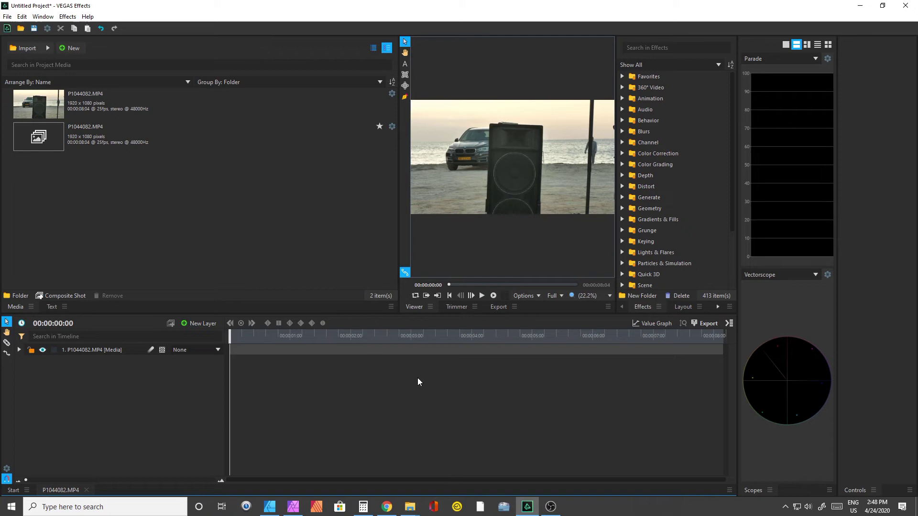
drag(396, 257, 246, 258)
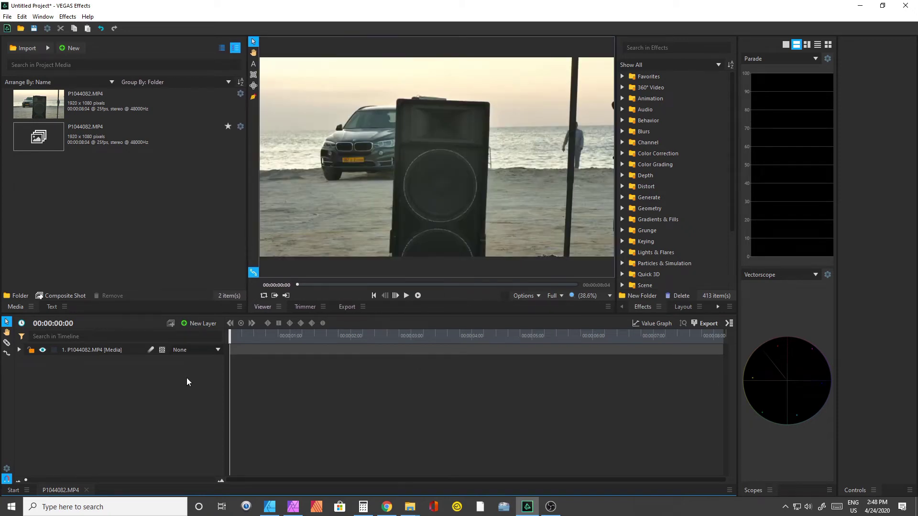
click(82, 350)
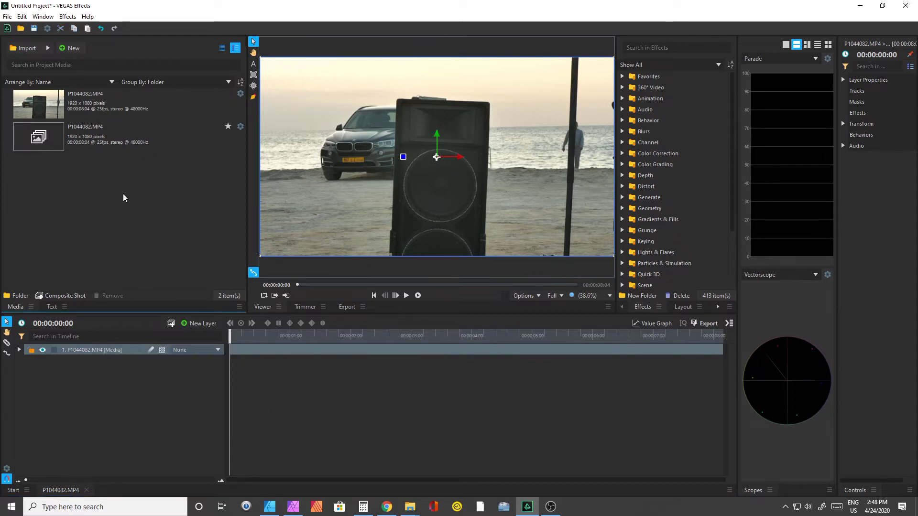
Rename the P1044082.MP4 composite shot in the project media as "Speaker Composite".
click(132, 140)
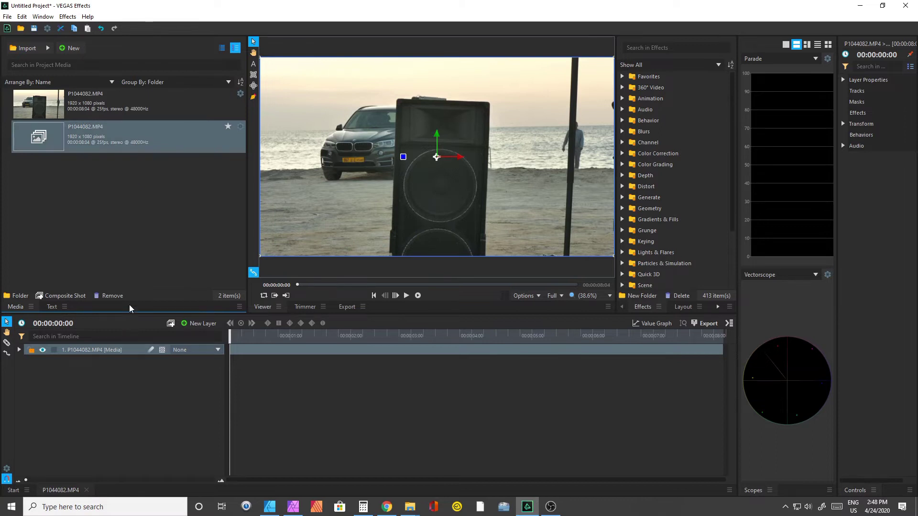
click(138, 196)
key(F2)
text(Speaker Composite)
key(Return)
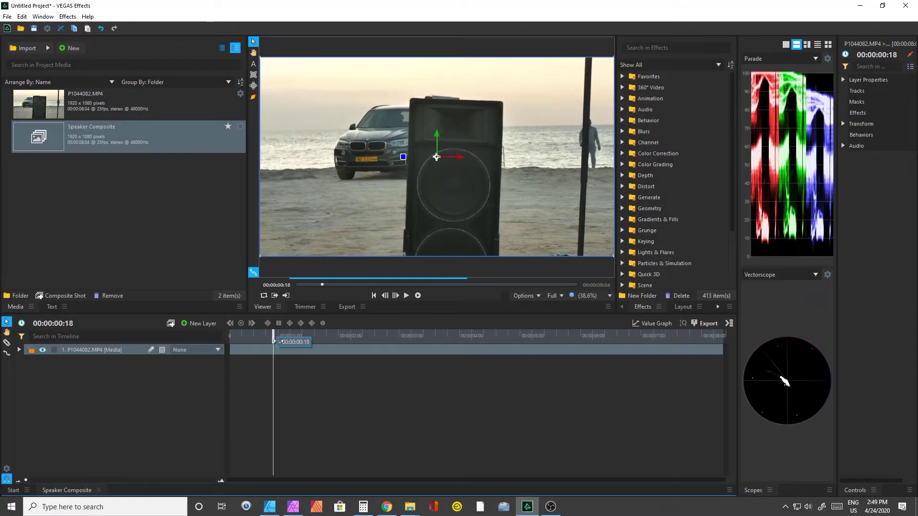
Scrub through the composite's footage and review the program's General options.
mouse_move(277, 341)
mouse_down()
mouse_move(287, 341)
mouse_move(276, 341)
mouse_up()
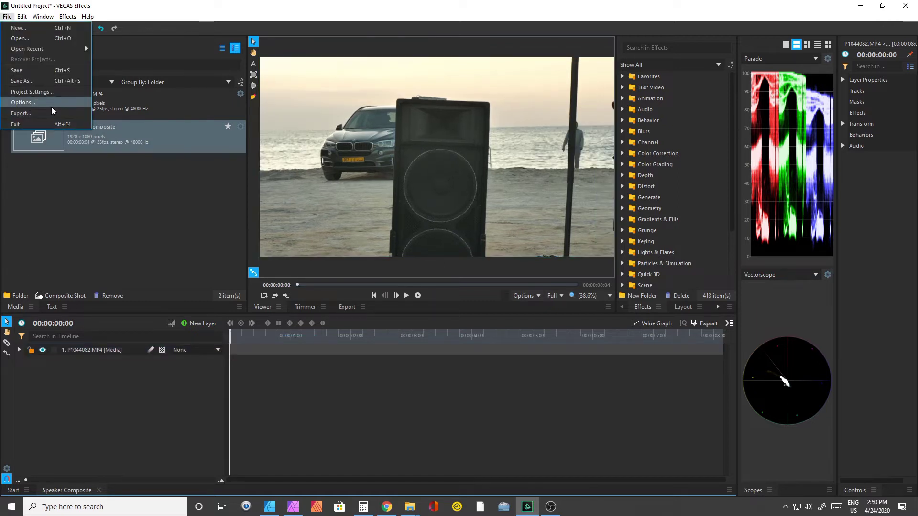
click(51, 107)
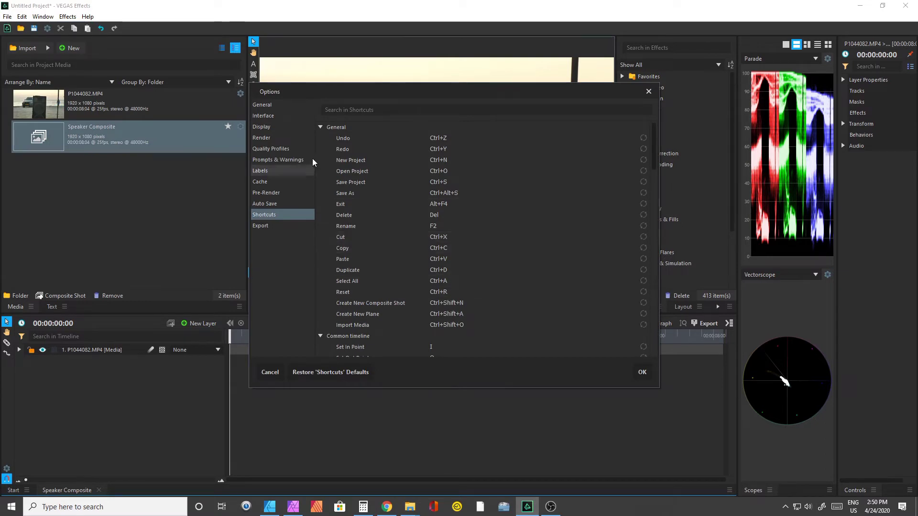
click(283, 107)
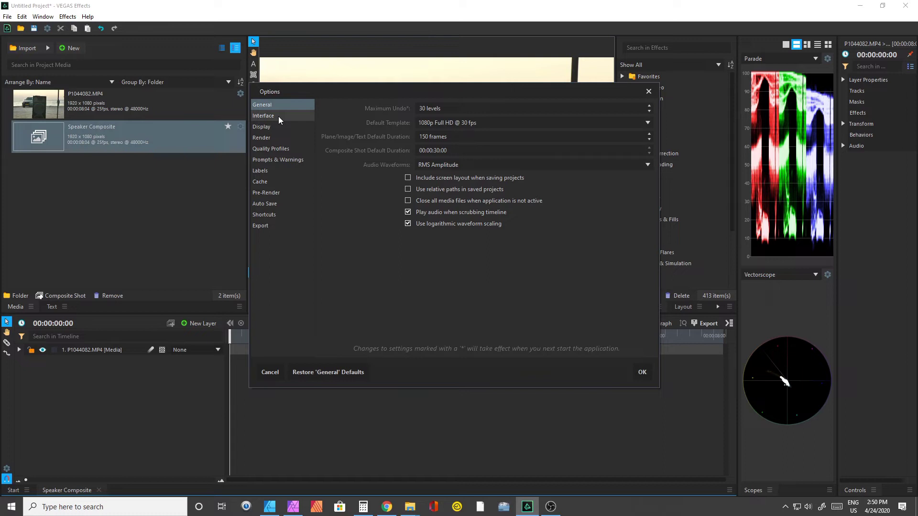
click(642, 372)
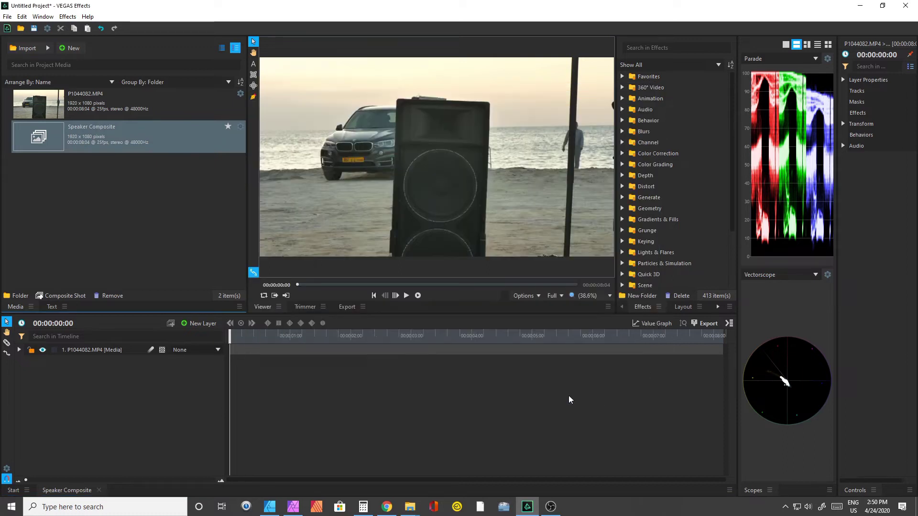
mouse_move(232, 340)
mouse_down()
mouse_move(461, 341)
mouse_move(231, 341)
mouse_up()
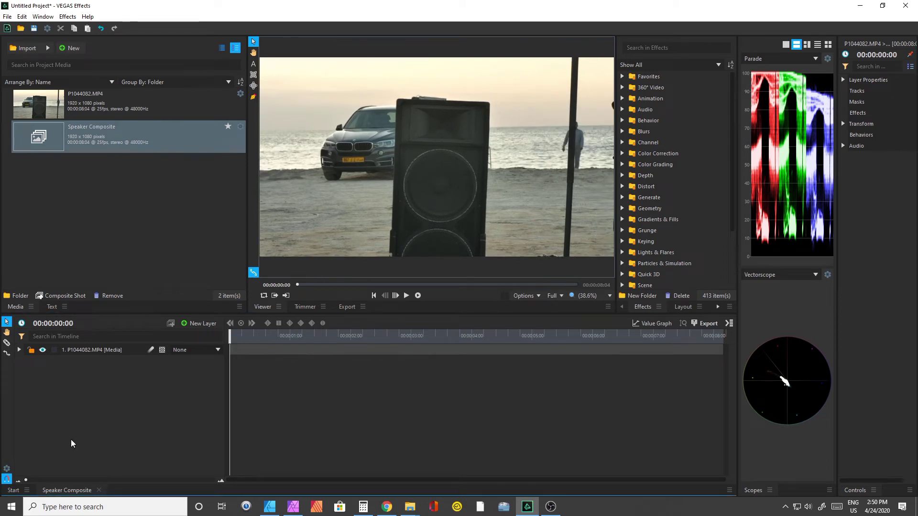
Zoom the viewer out to 25% and center the video frame in it with the Hand tool.
click(99, 354)
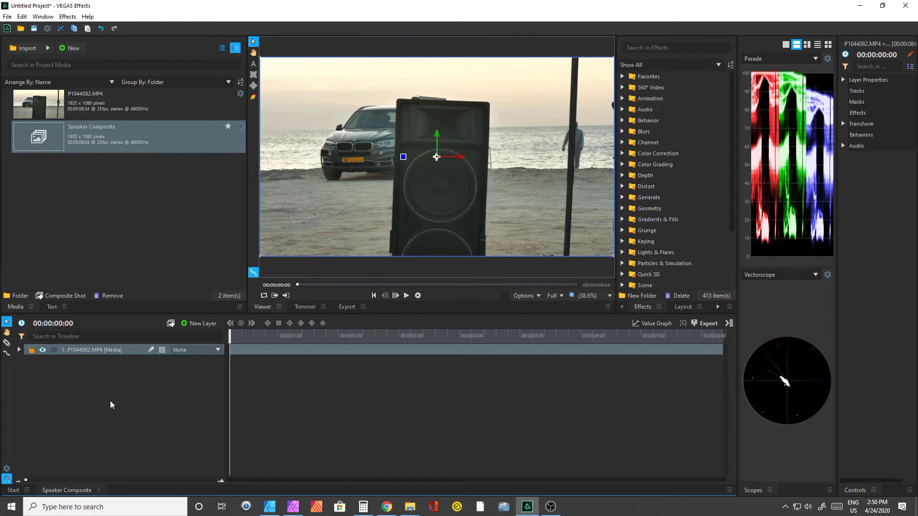
scroll(335, 235, down, 2)
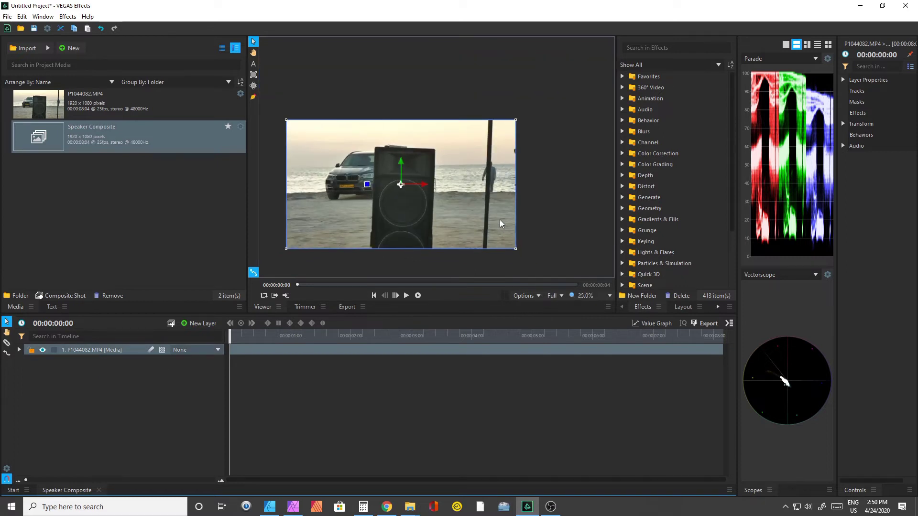
key(h)
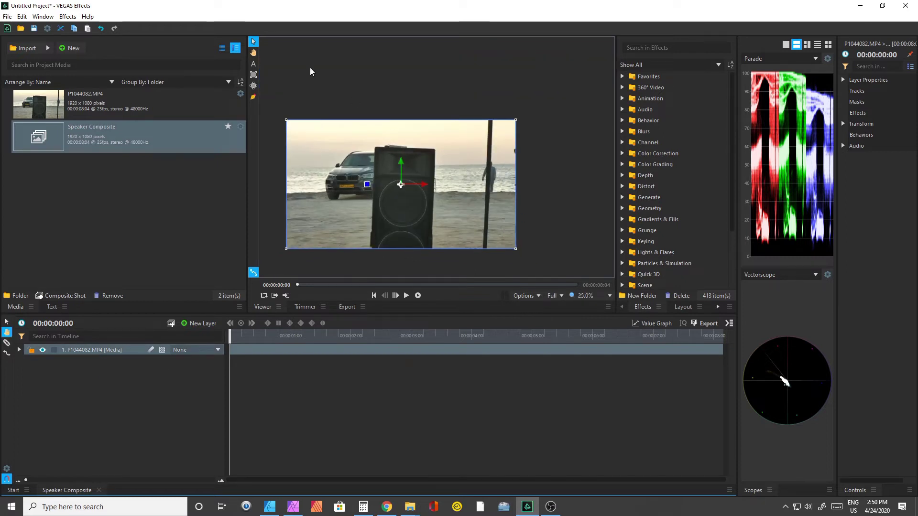
click(253, 52)
drag(287, 88, 356, 74)
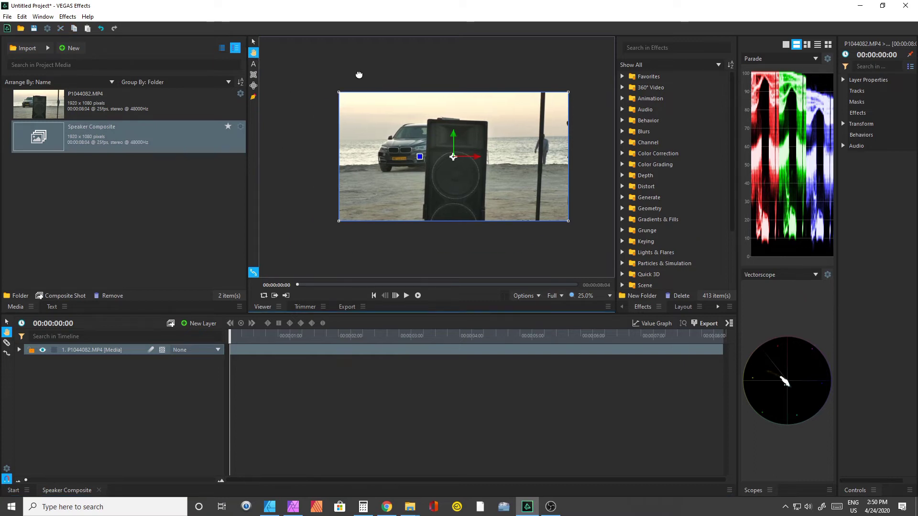
Try scaling and moving the video layer directly in the viewer, and undo these transform changes.
click(254, 43)
drag(339, 92, 322, 83)
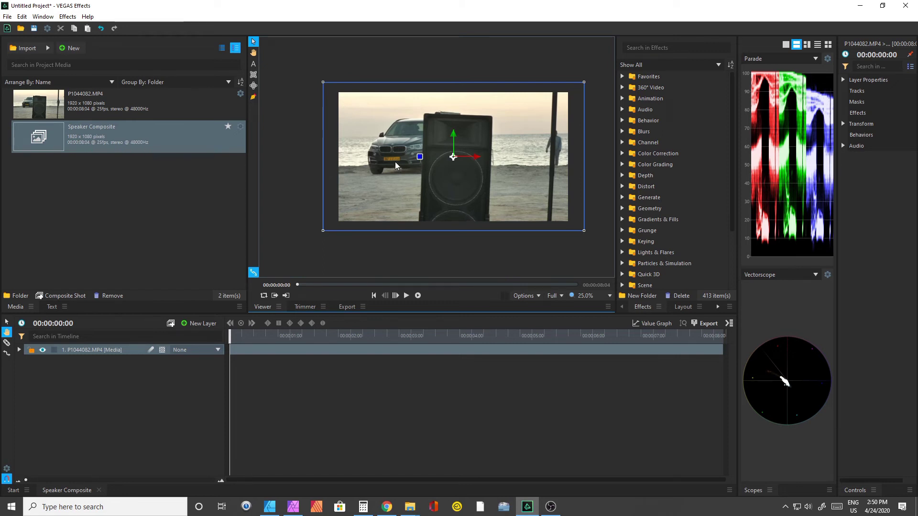
key(ctrl+z)
drag(342, 93, 339, 119)
drag(481, 157, 395, 174)
key(ctrl+z)
key(ctrl+z)
Split the P1044082.MP4 layer at 00:00:02:11 and delete the part before the cut.
click(94, 351)
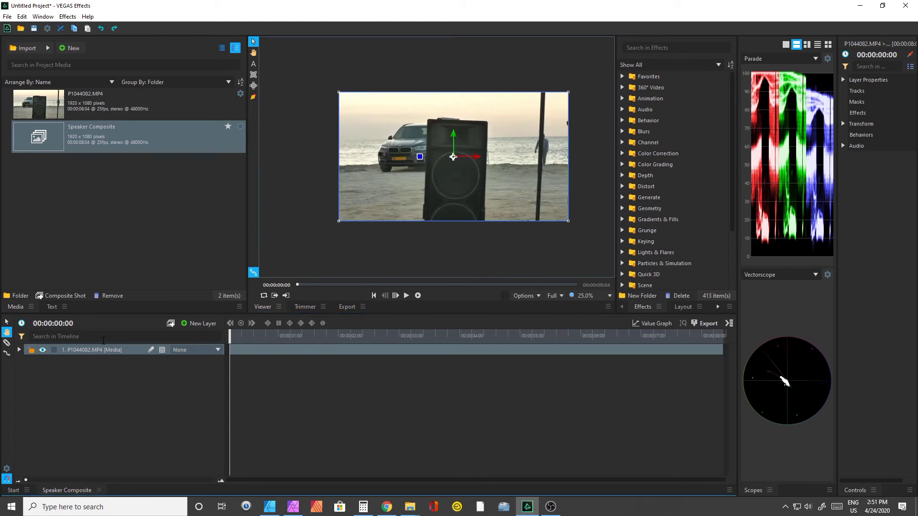
click(19, 350)
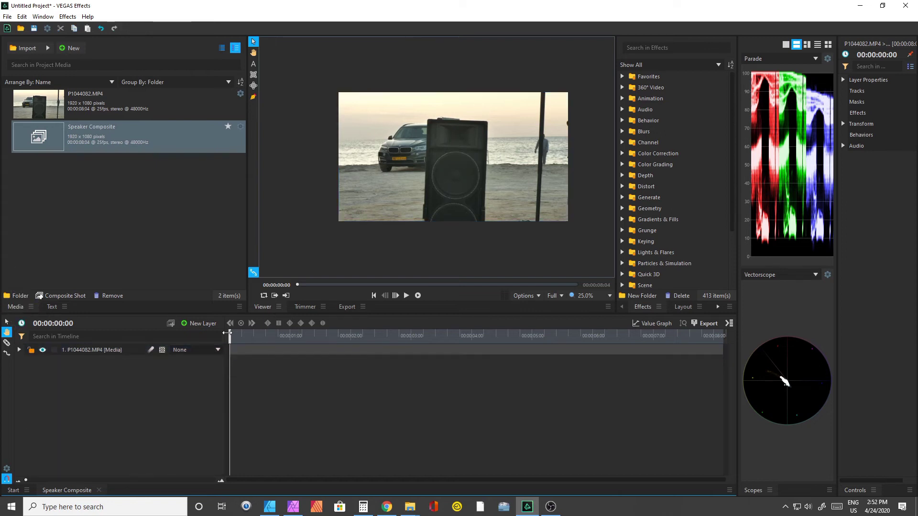
drag(230, 339, 377, 349)
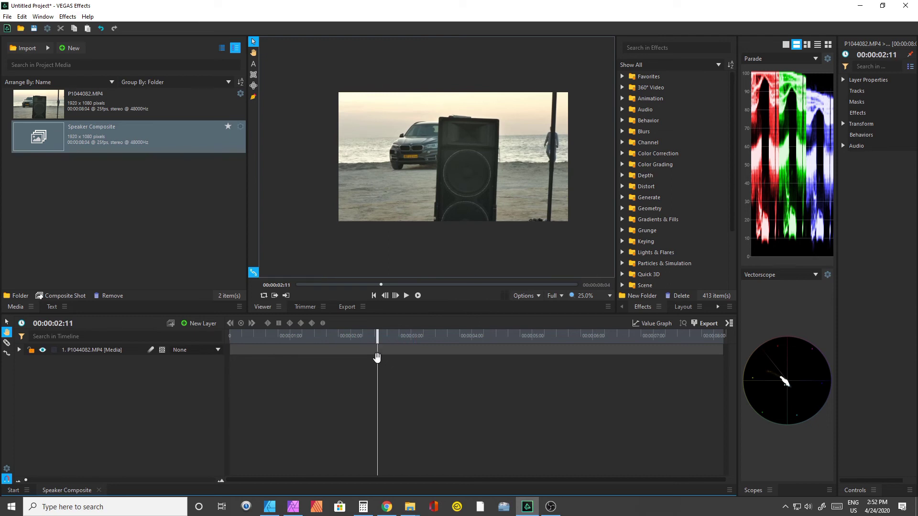
key(ctrl+shift+d)
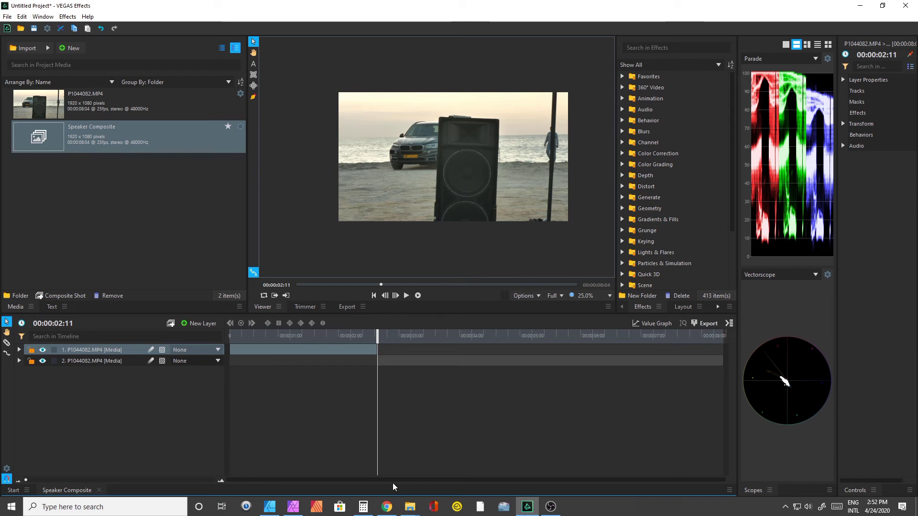
key(Delete)
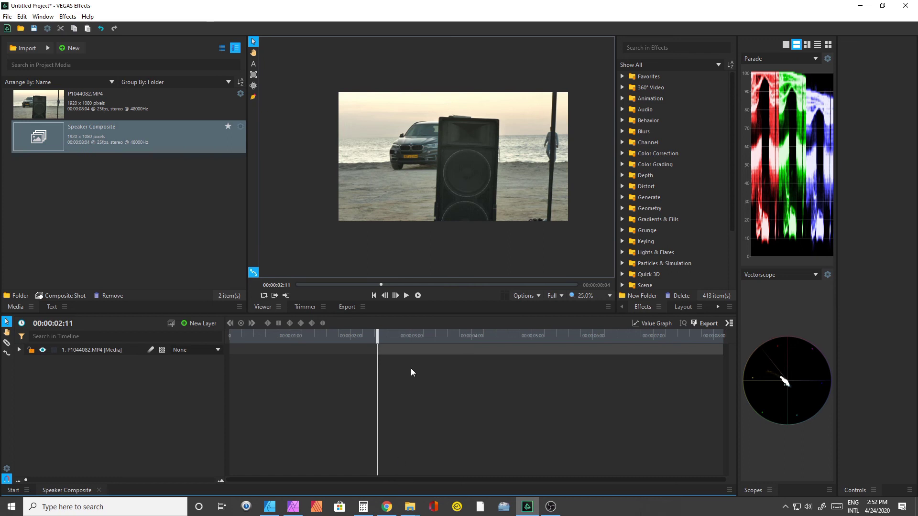
Move the remaining clip to the start of the timeline and play back part of it.
drag(419, 352, 271, 354)
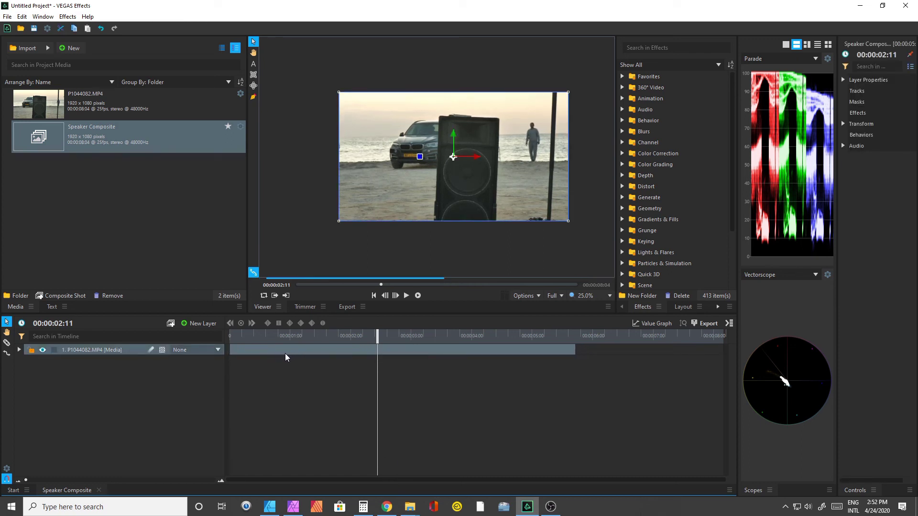
drag(378, 334, 24, 337)
key(space)
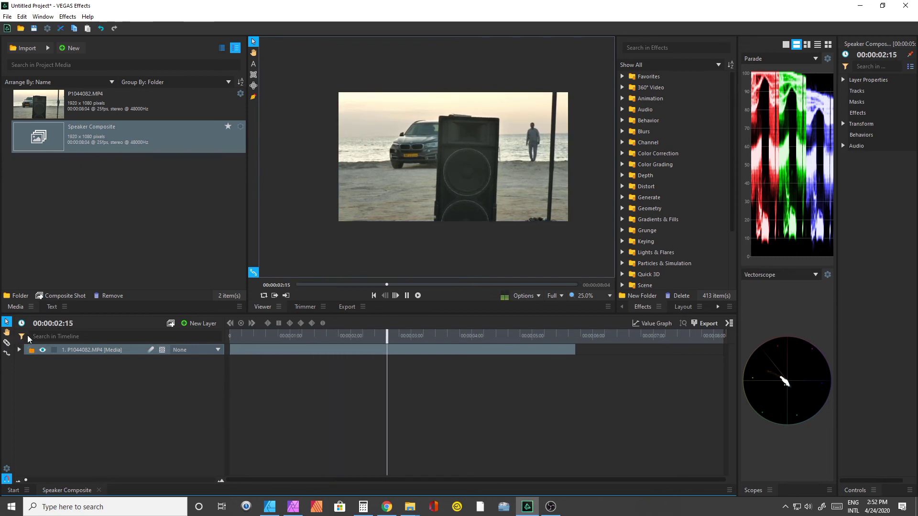
key(space)
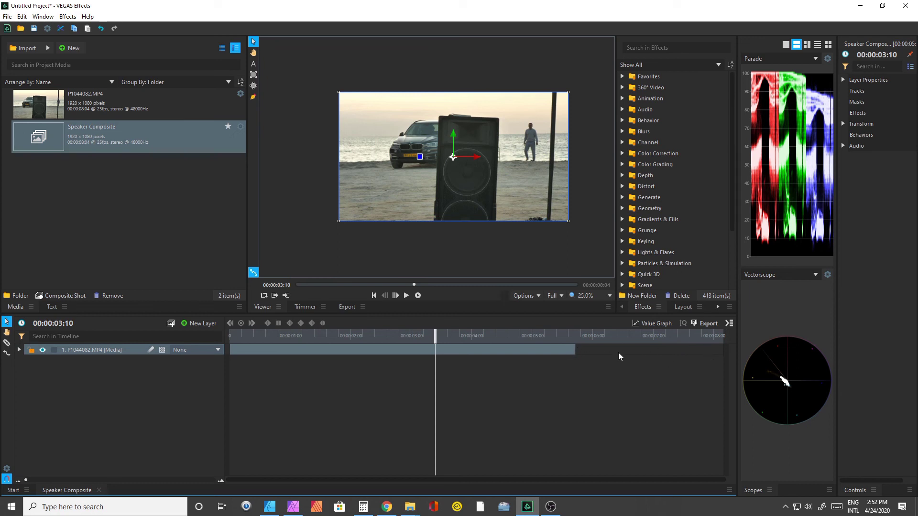
Slow the clip down by rate-stretching its end to about 7 seconds, and play back the result.
mouse_move(576, 350)
mouse_down()
mouse_move(439, 351)
mouse_move(576, 351)
mouse_up()
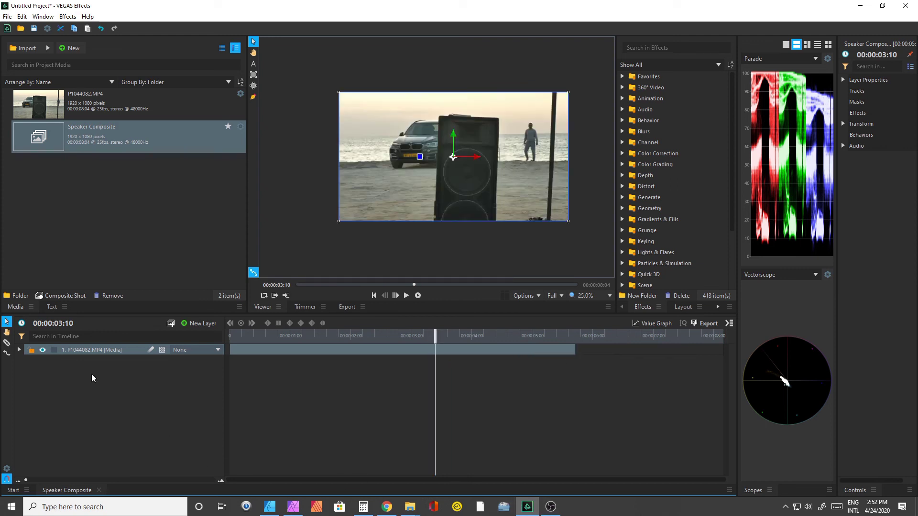
click(7, 353)
drag(575, 348, 662, 348)
key(space)
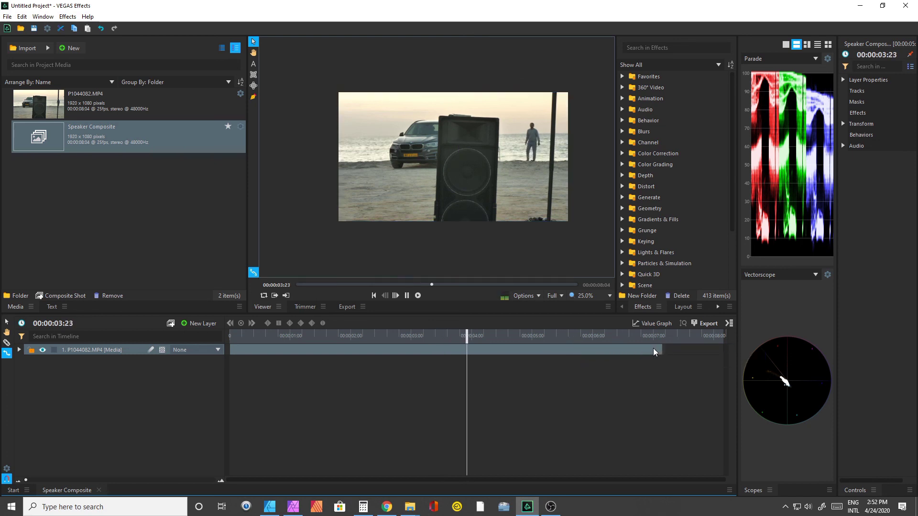
click(625, 339)
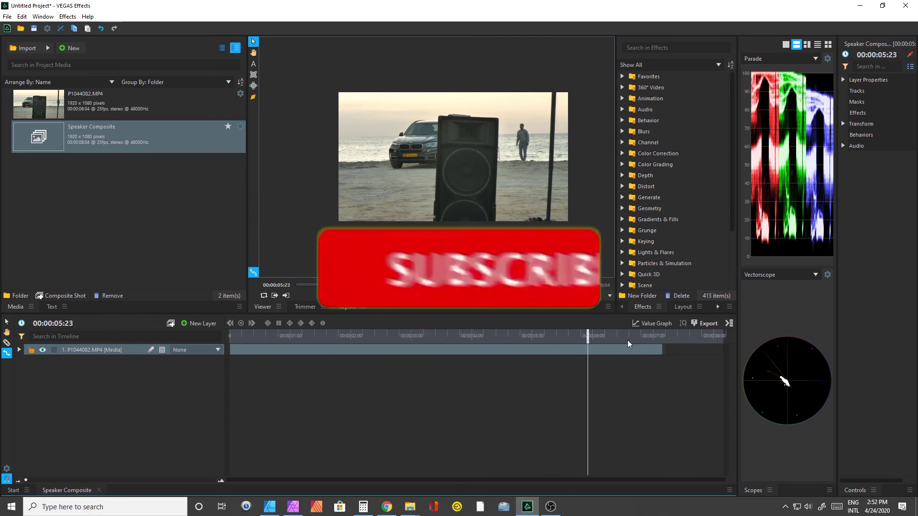